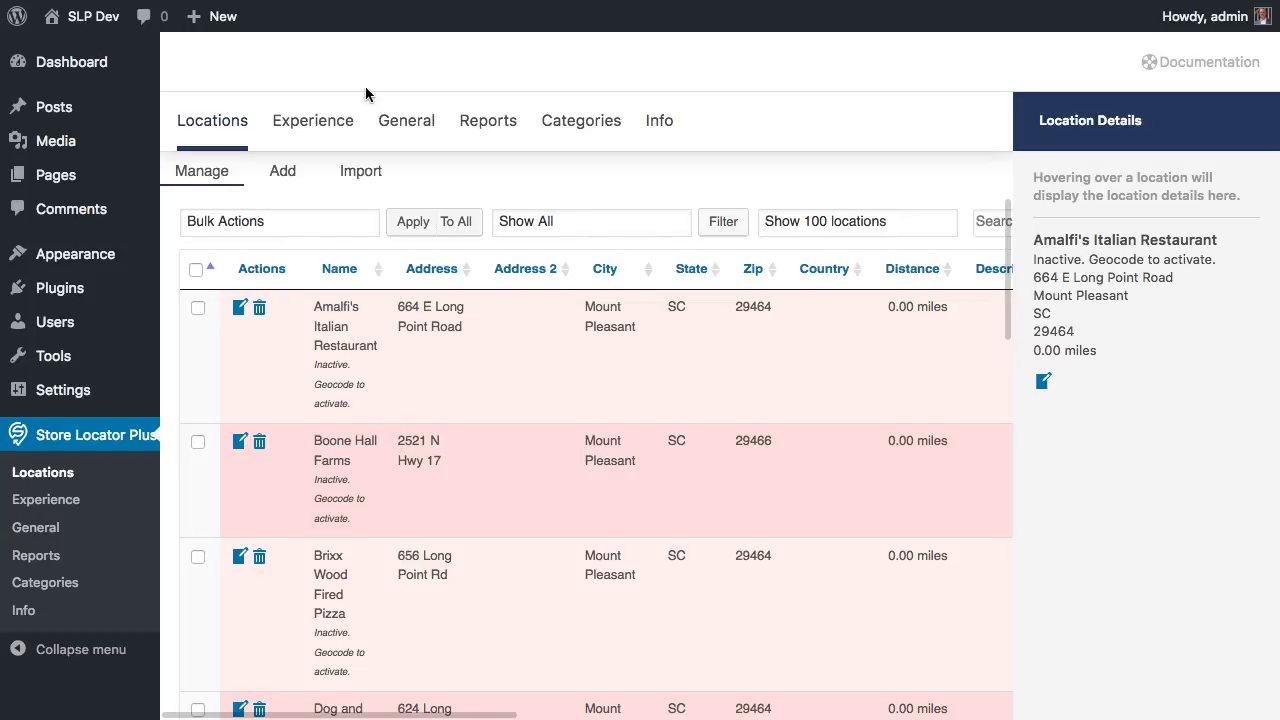
Leave the Mount Pleasant locations list for the plugin's General settings
click(407, 123)
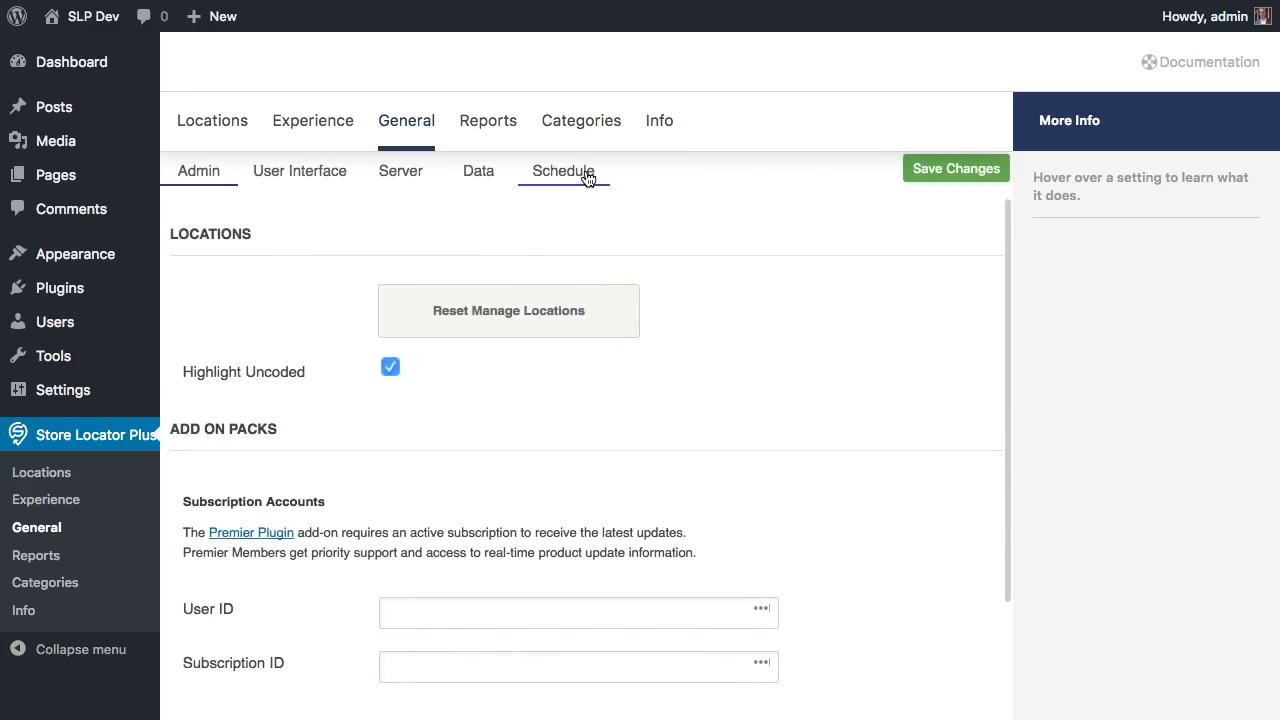
Save the Geocoding Interval as Now under General > Schedule, then return to Locations
click(588, 177)
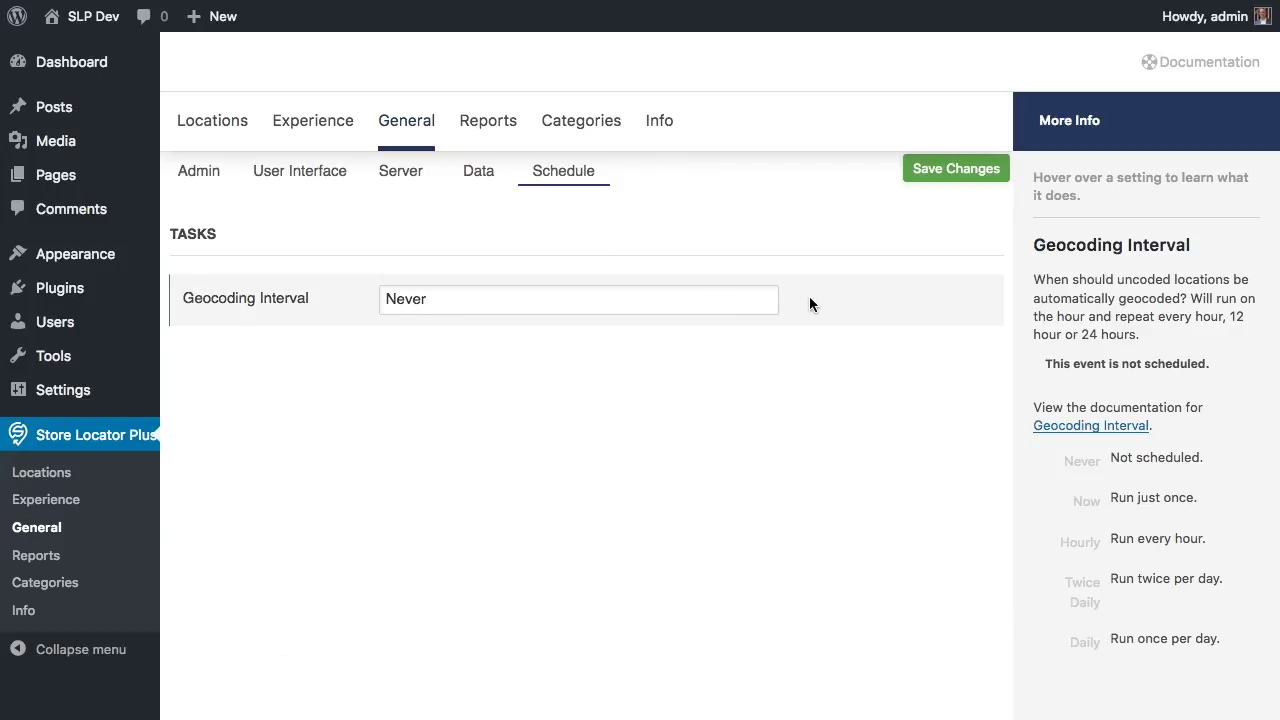
click(706, 297)
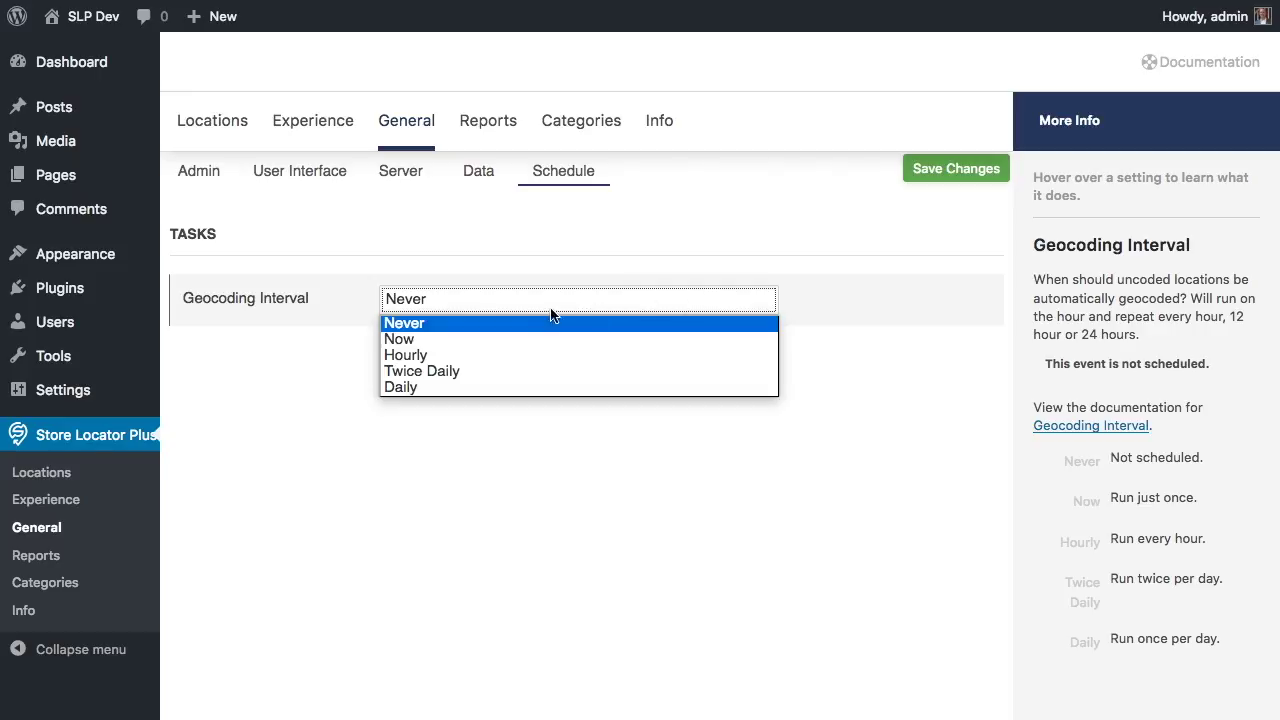
click(446, 344)
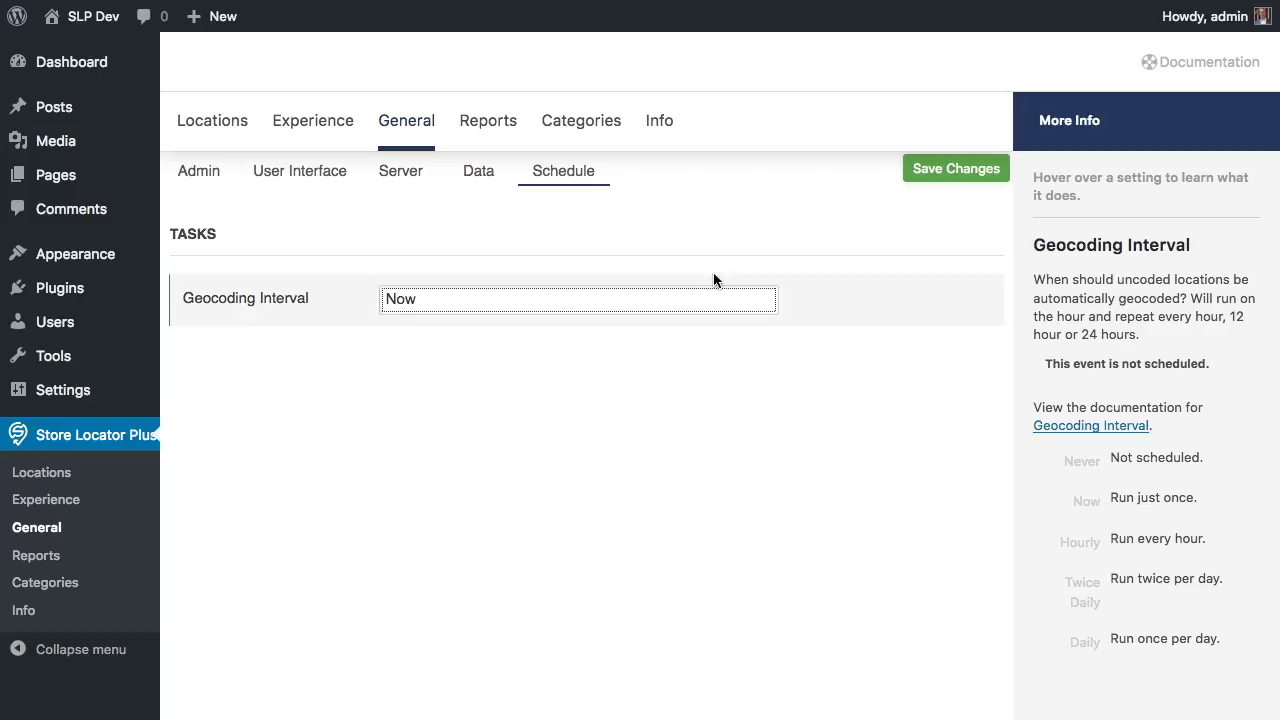
click(949, 172)
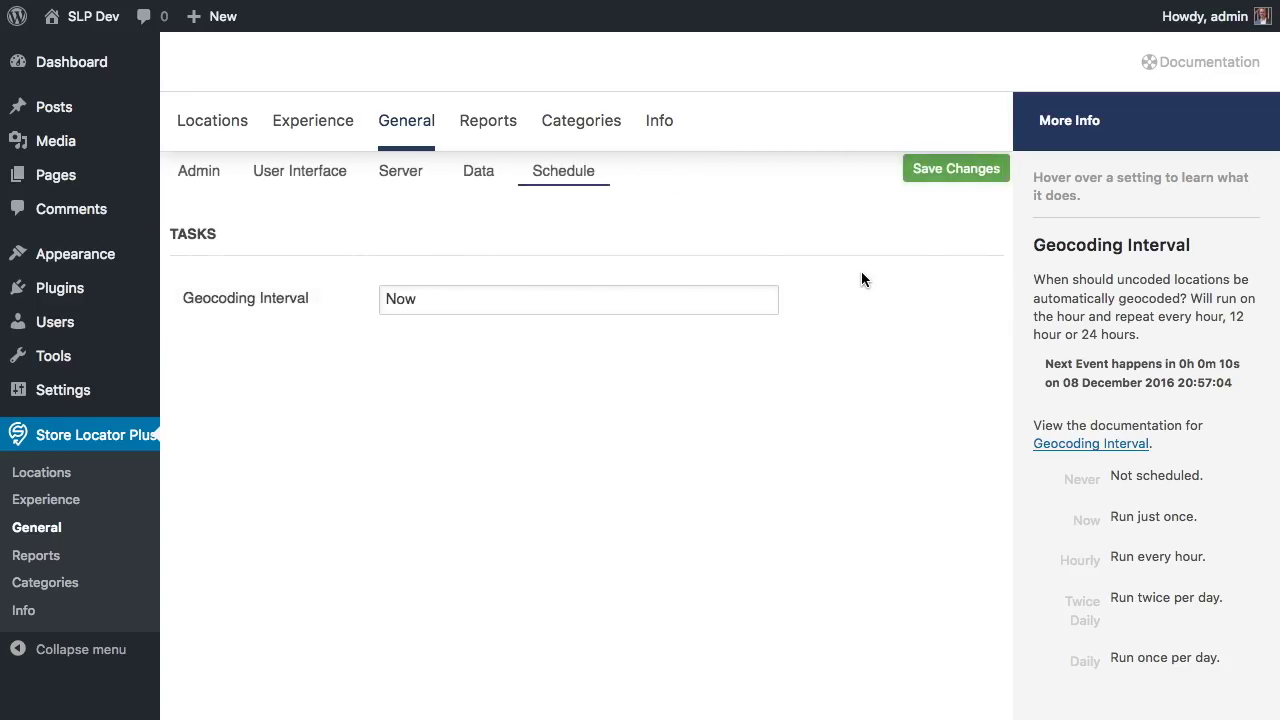
click(214, 122)
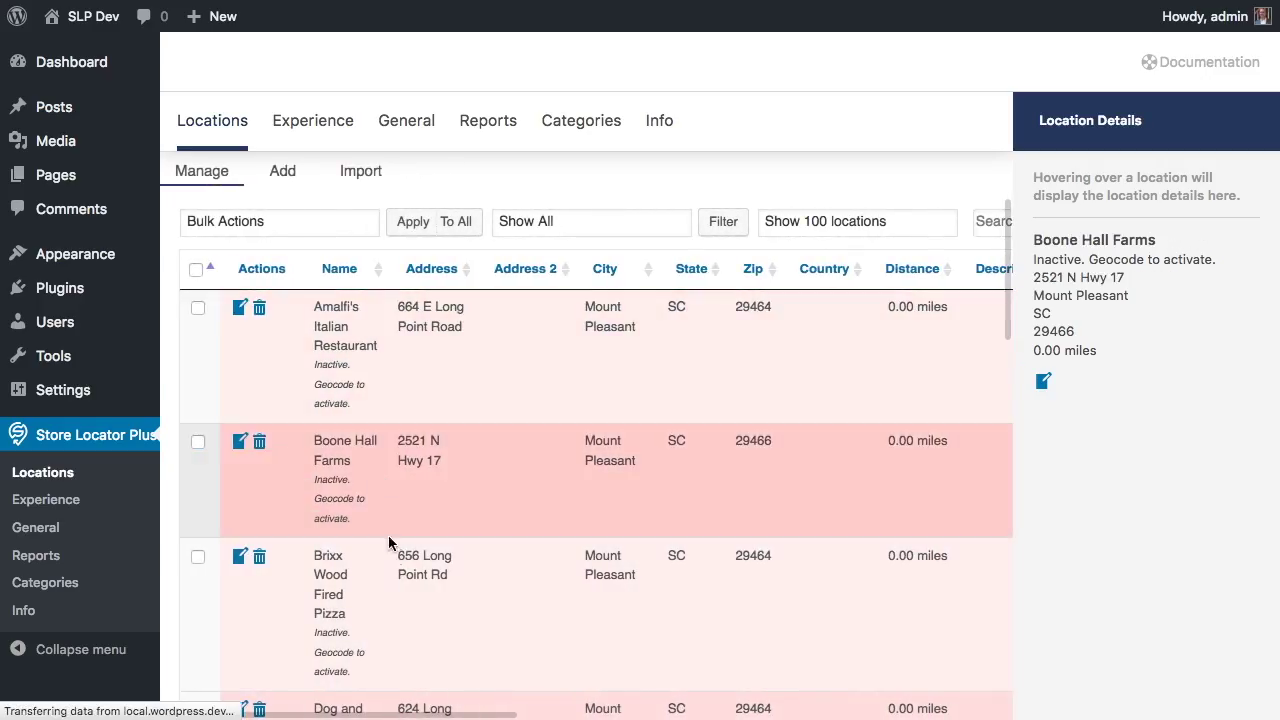
Open the Info Schedule page listing the scheduled cron events
scroll(400, 550, down, 10)
scroll(413, 553, up, 10)
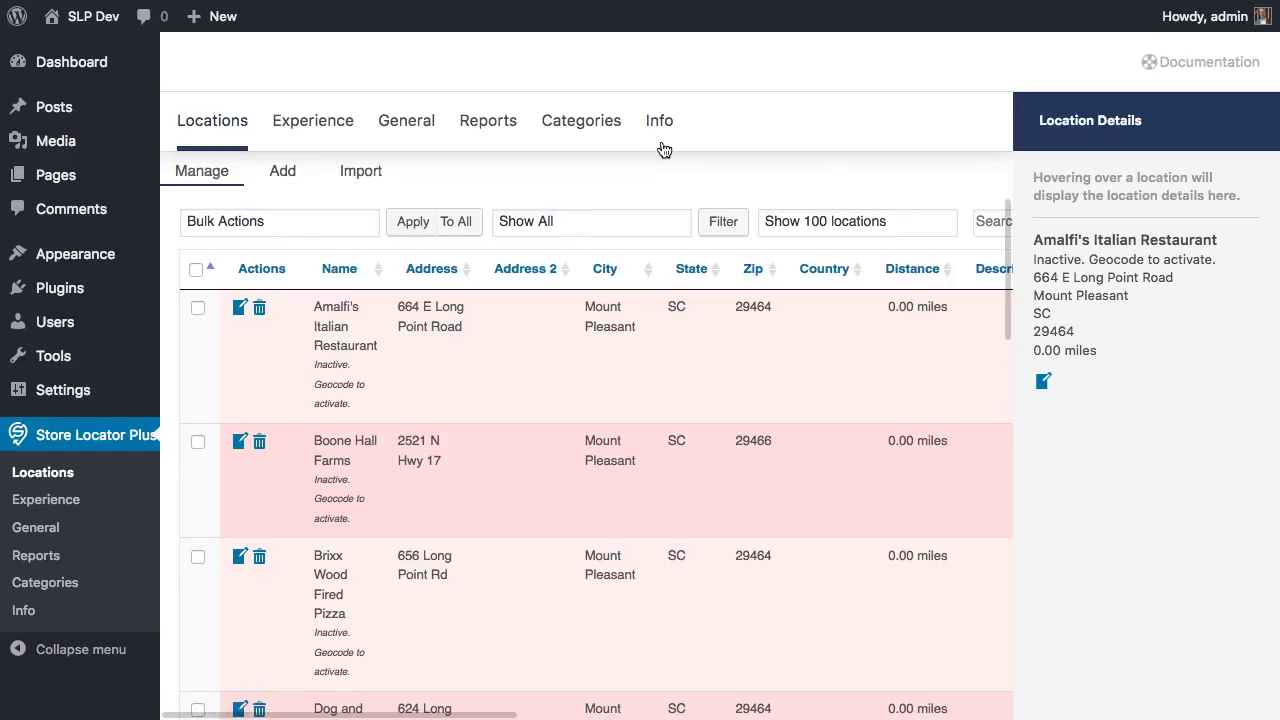
click(659, 122)
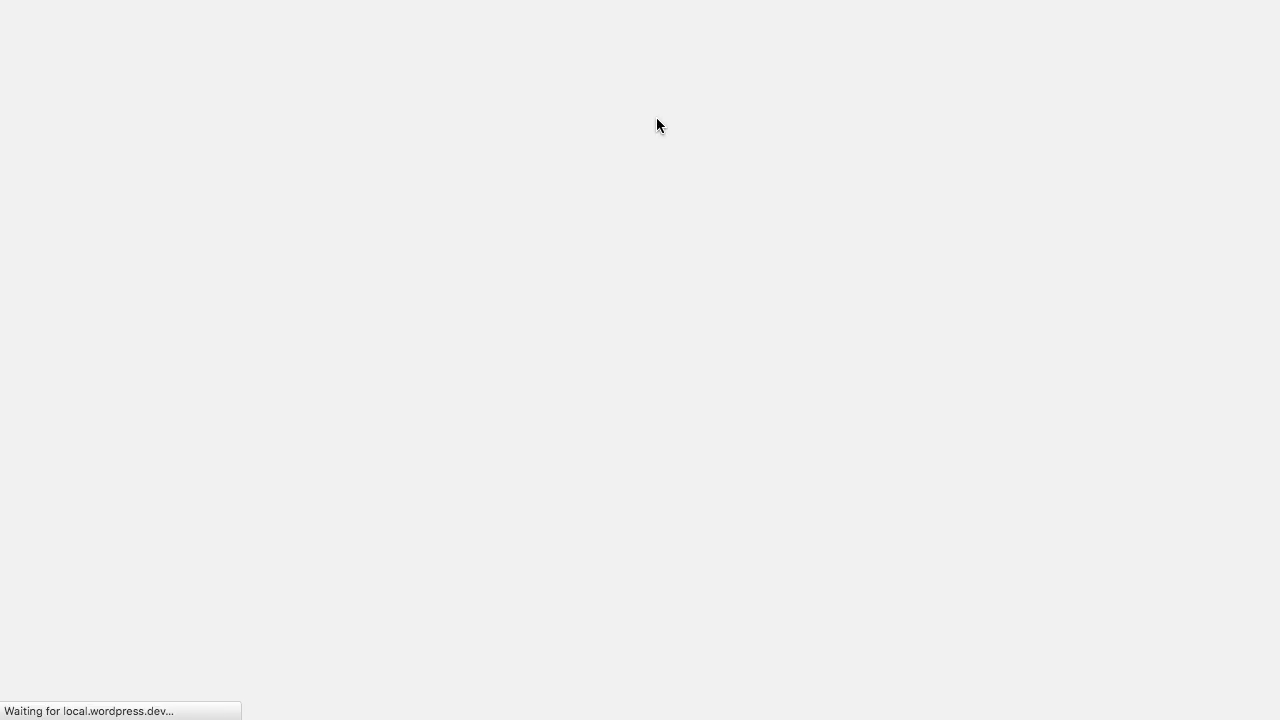
click(453, 175)
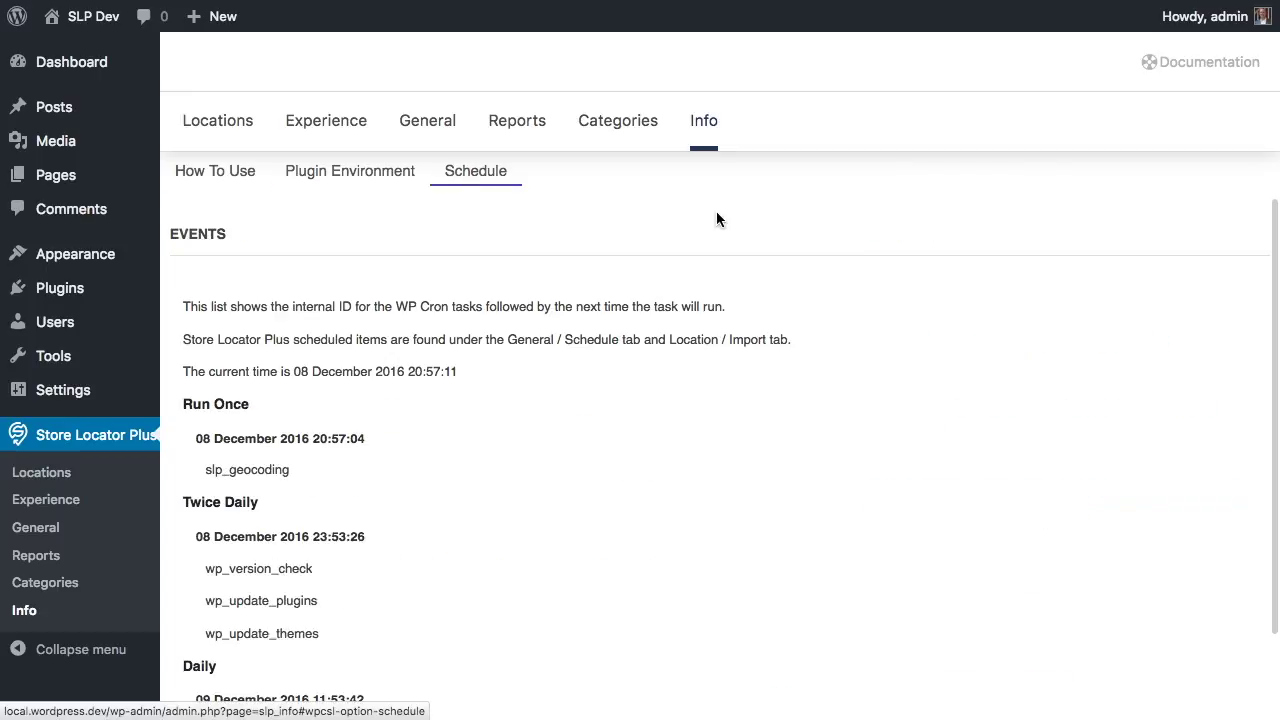
Highlight the slp_geocoding Run Once entry, current time, and the WordPress update, Twice Daily and Daily events
scroll(567, 515, down, 2)
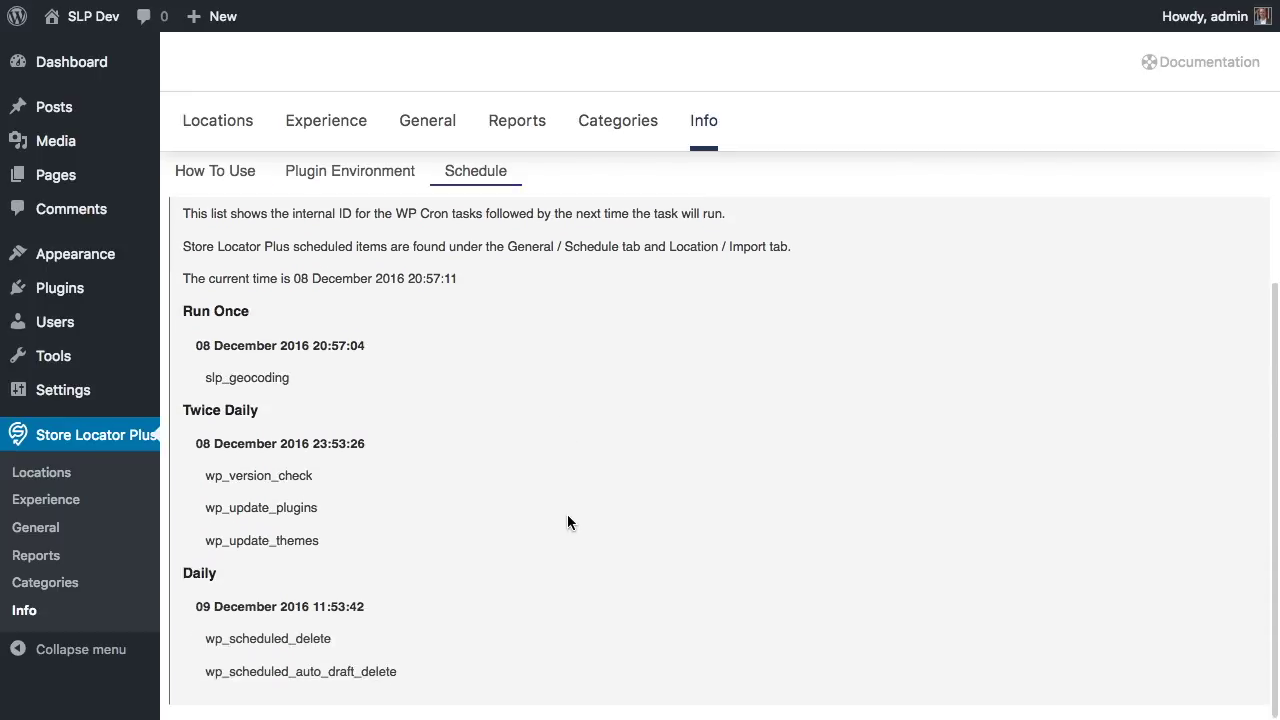
scroll(503, 420, up, 2)
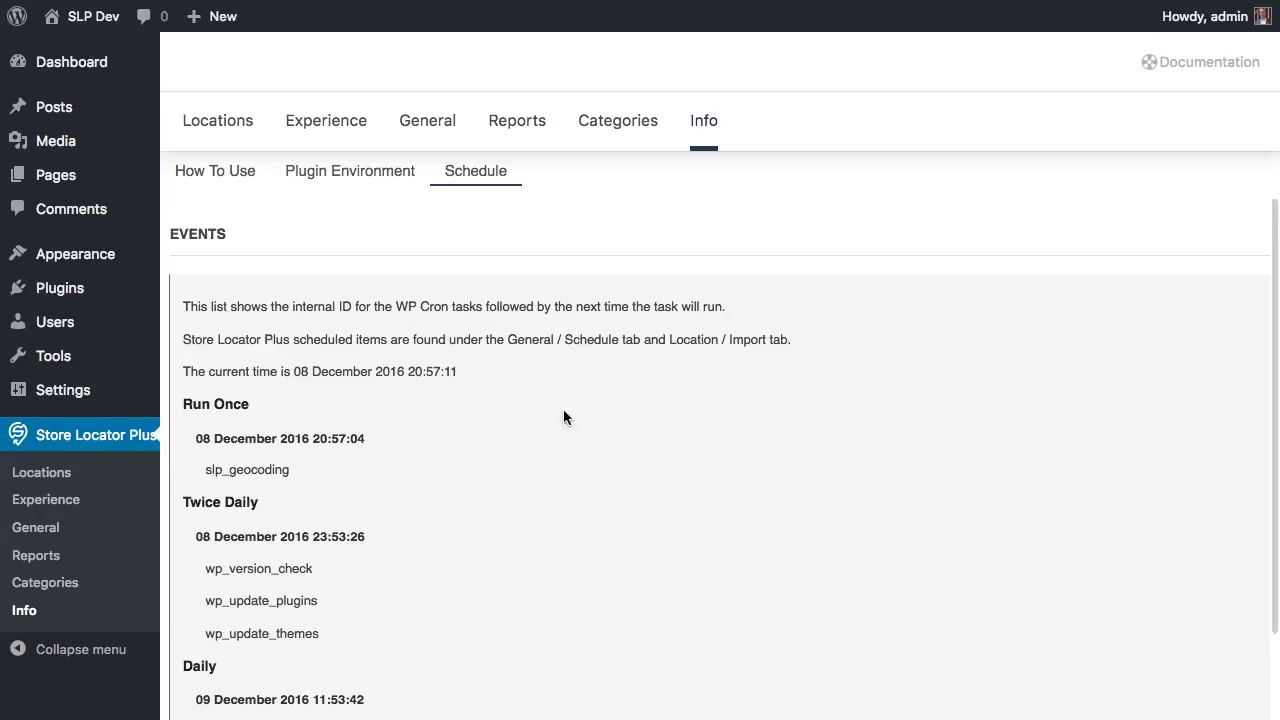
scroll(519, 508, down, 2)
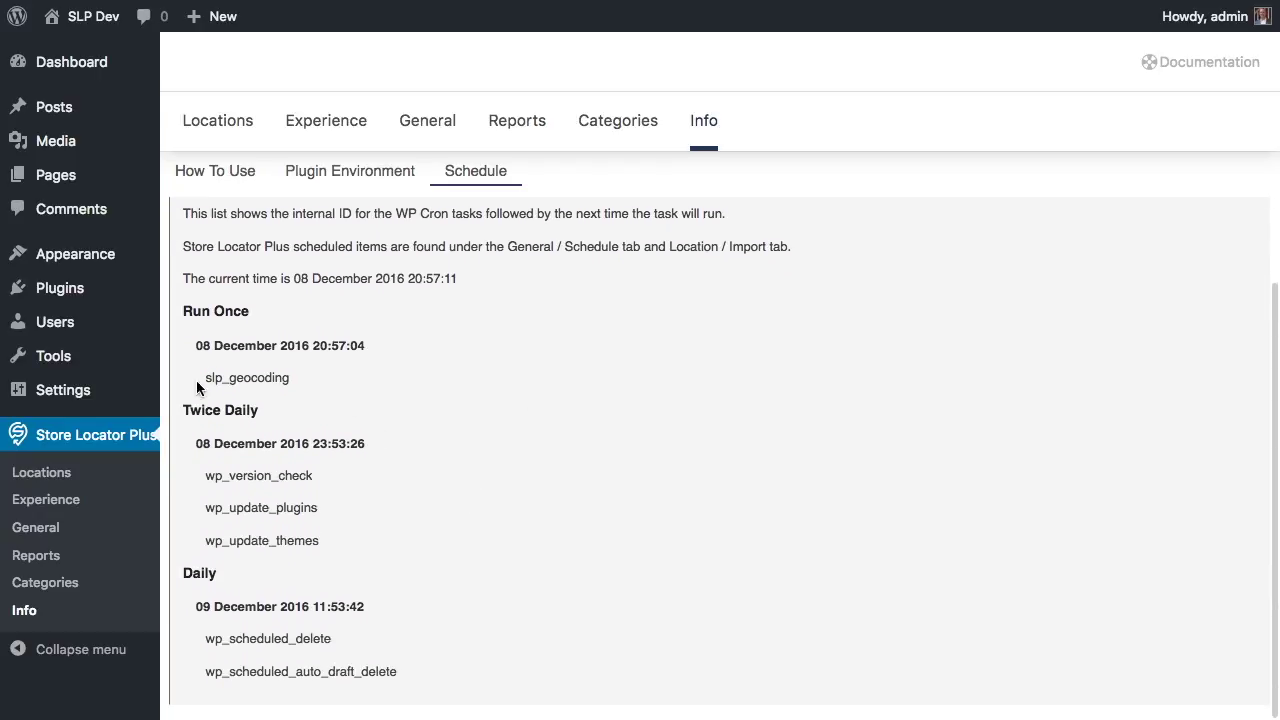
drag(305, 377, 188, 340)
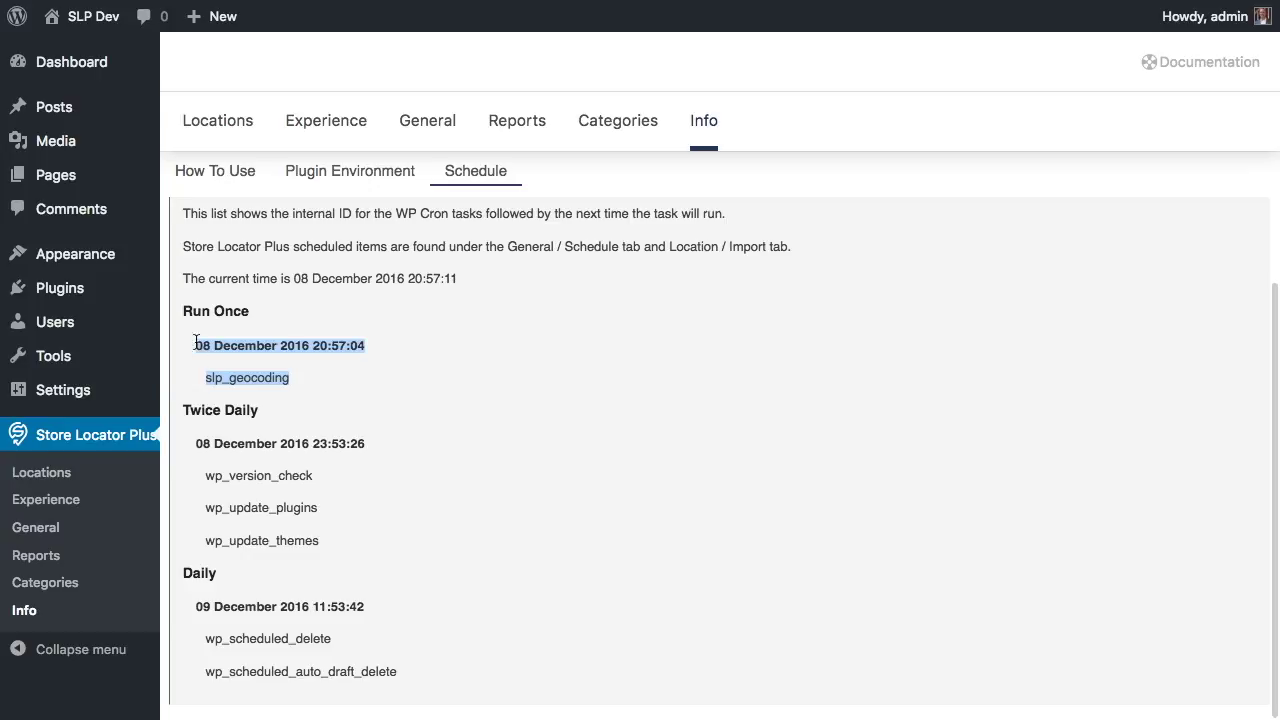
drag(455, 278, 233, 285)
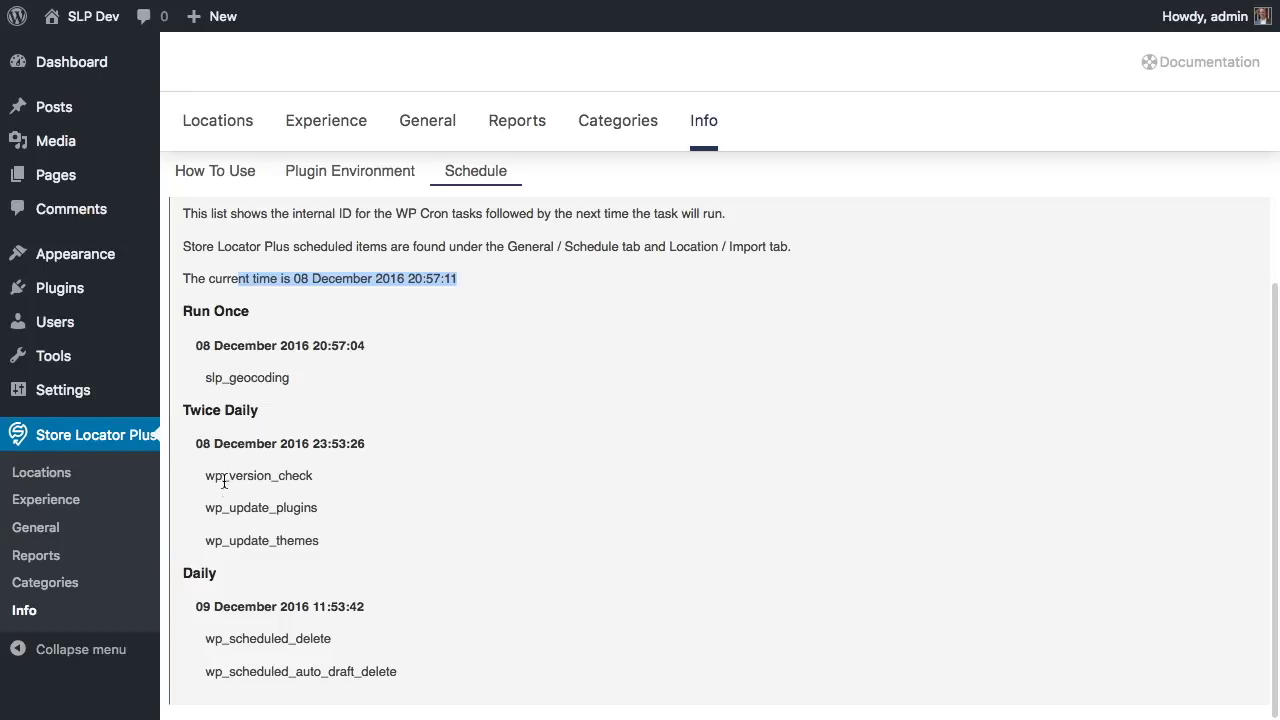
drag(333, 542, 184, 462)
drag(437, 677, 202, 372)
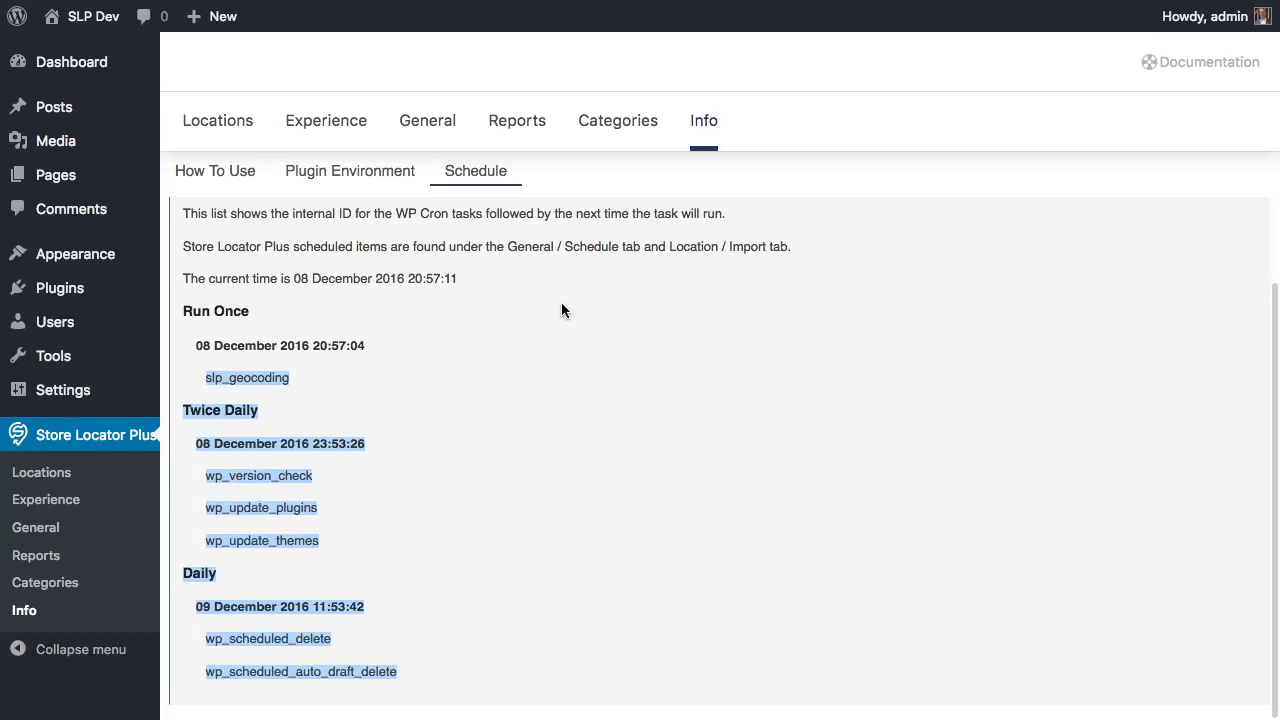
click(222, 118)
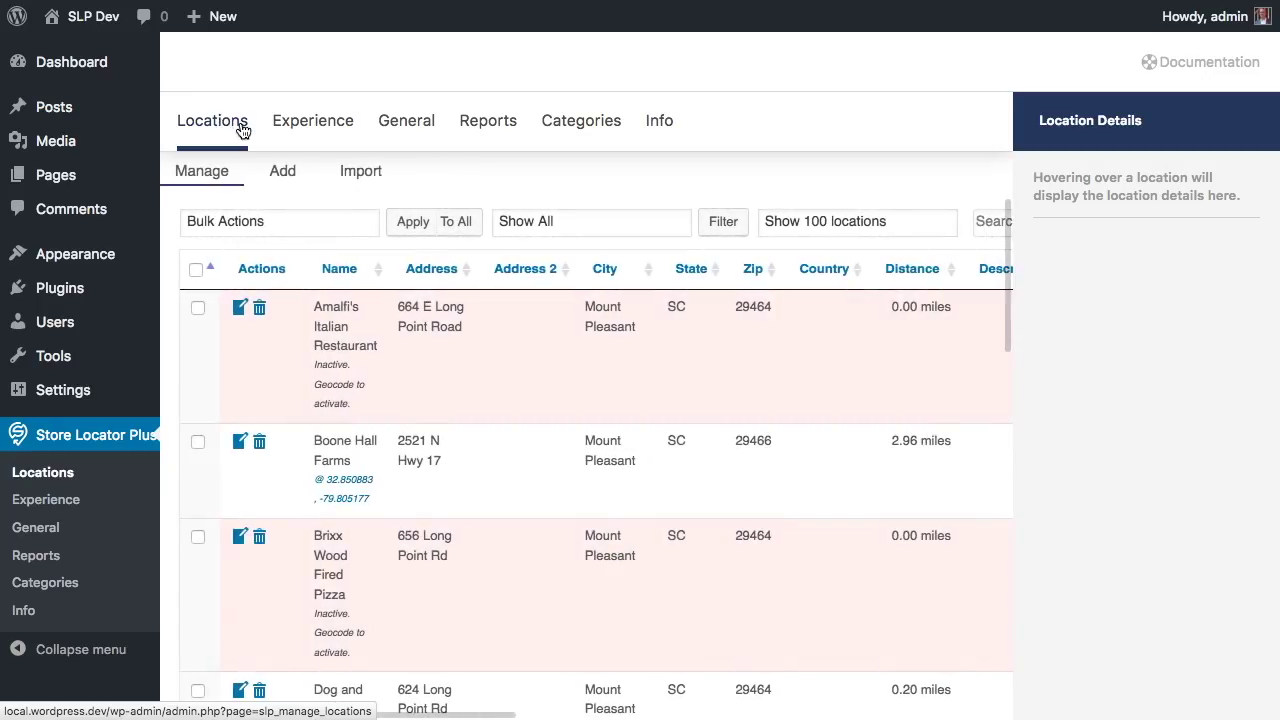
Scroll the Manage table to see Boone Hall Farms and Dog and Duck now geocoded
scroll(521, 510, down, 3)
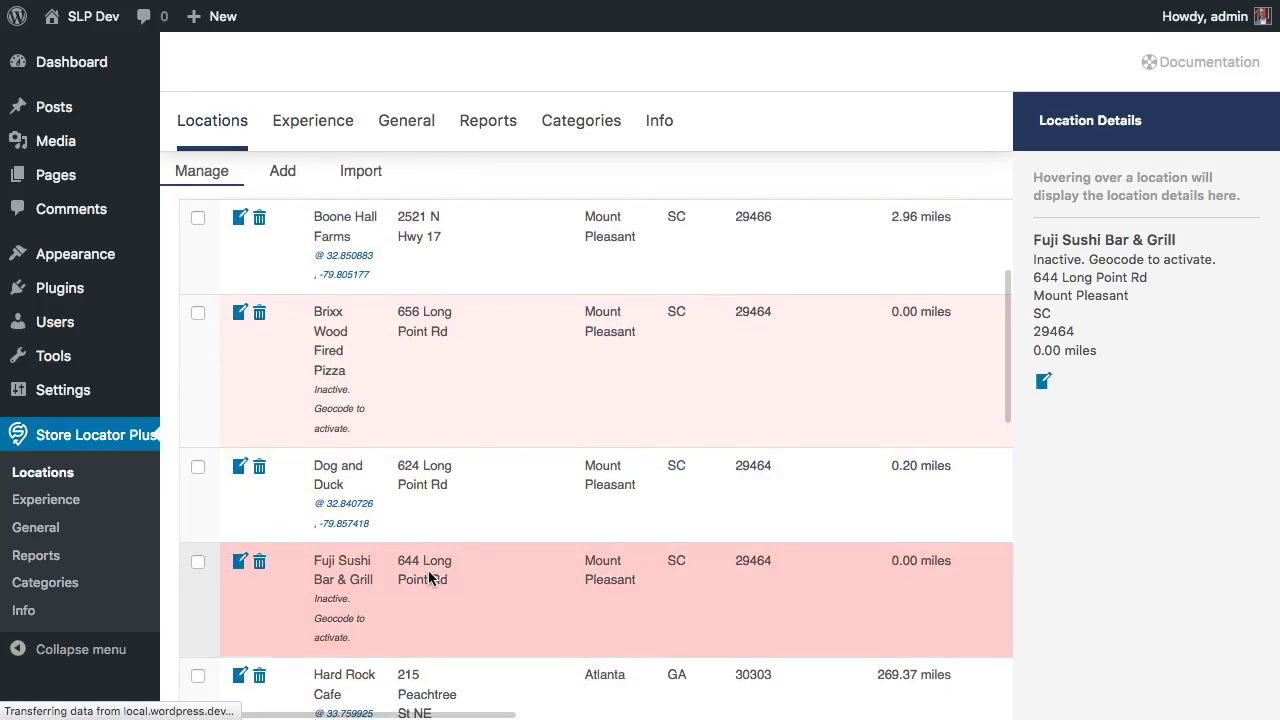
scroll(428, 570, down, 5)
scroll(390, 565, up, 5)
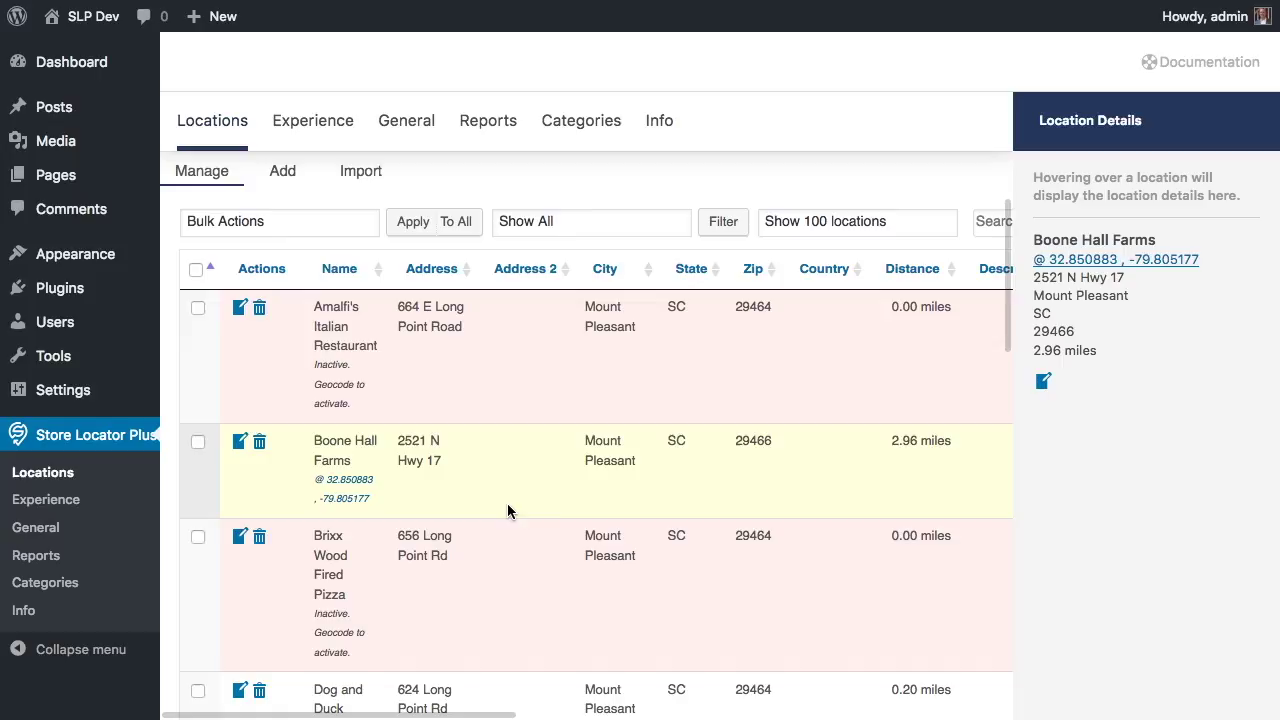
Save Hourly as the Geocoding Interval and review which locations remain inactive
click(420, 132)
click(567, 180)
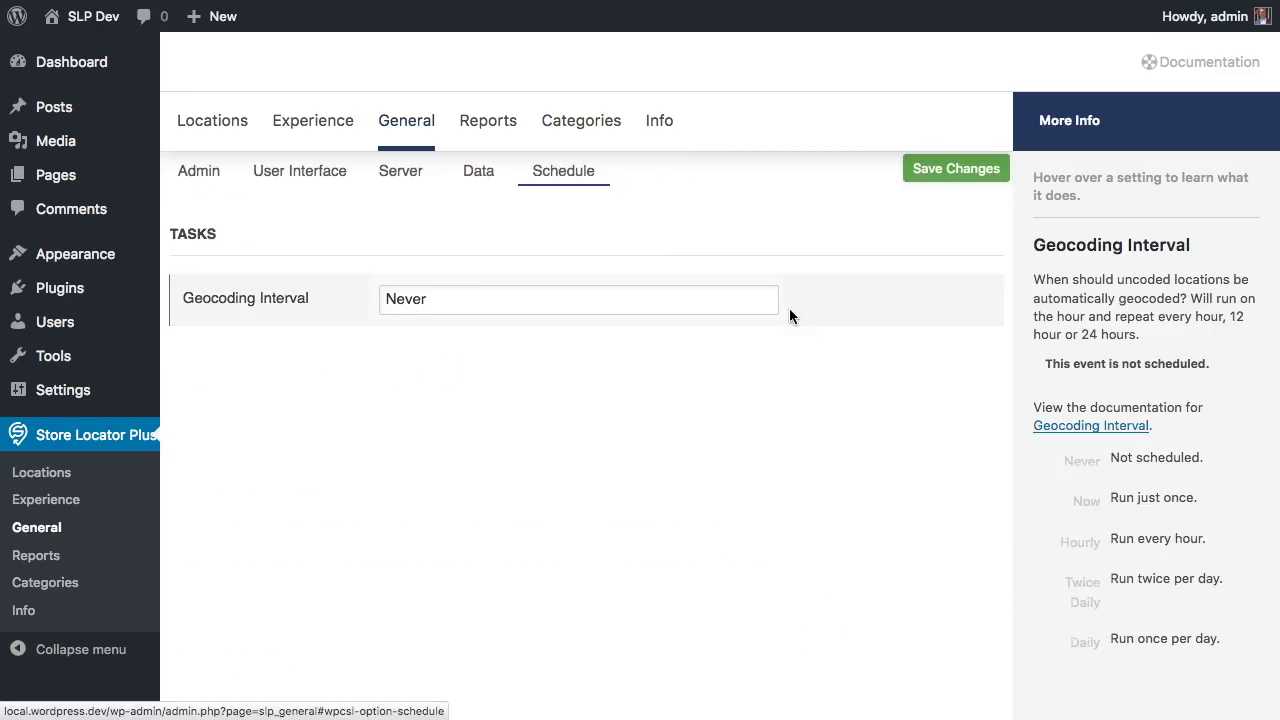
click(681, 310)
click(614, 356)
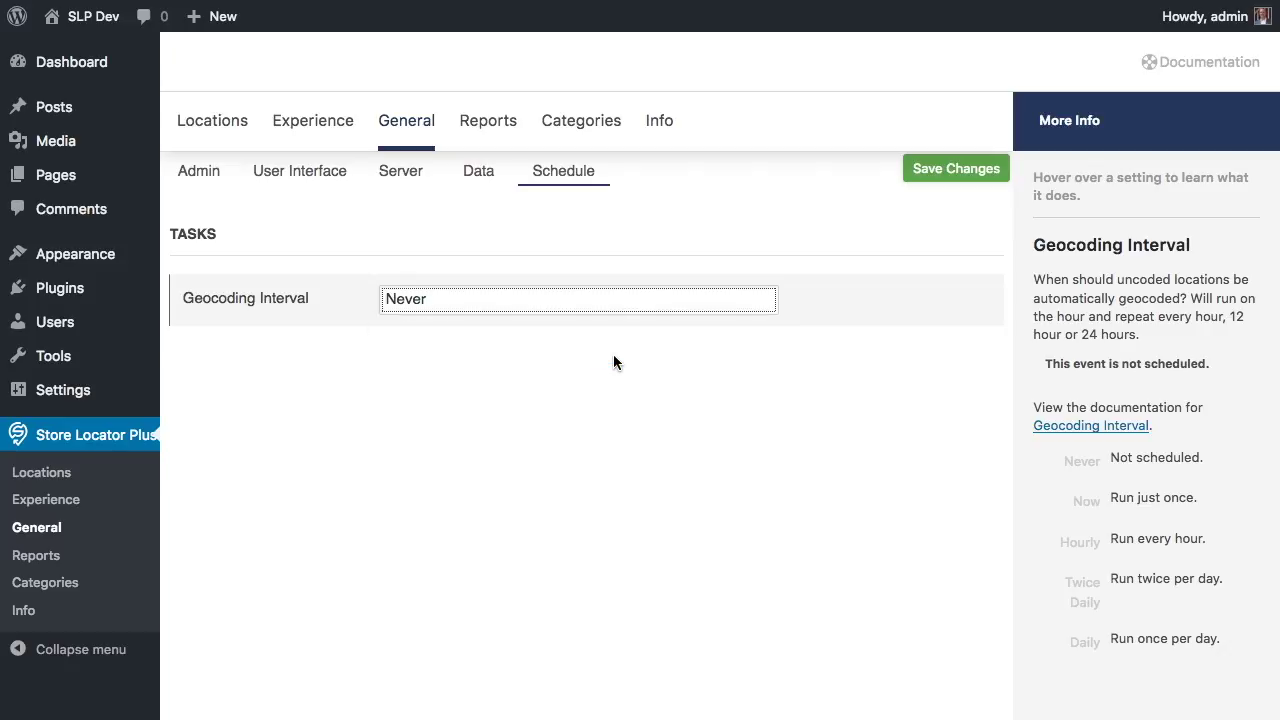
click(952, 172)
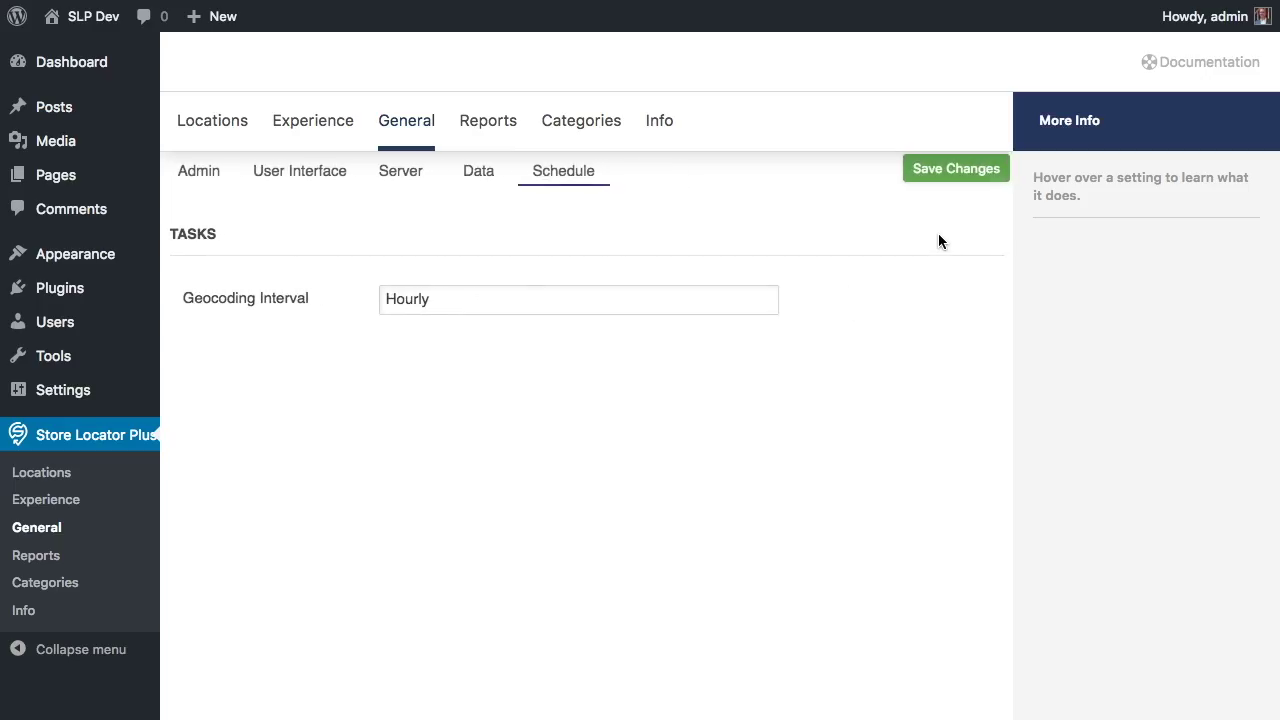
click(206, 120)
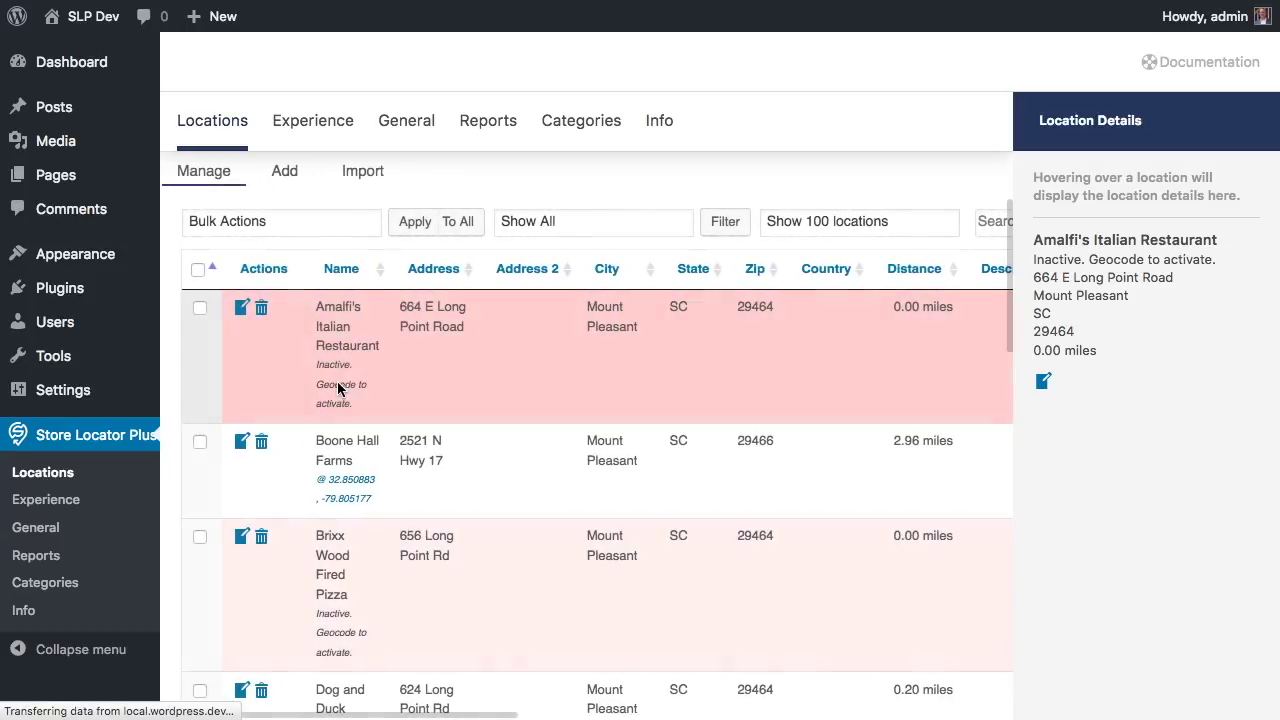
mouse_move(416, 436)
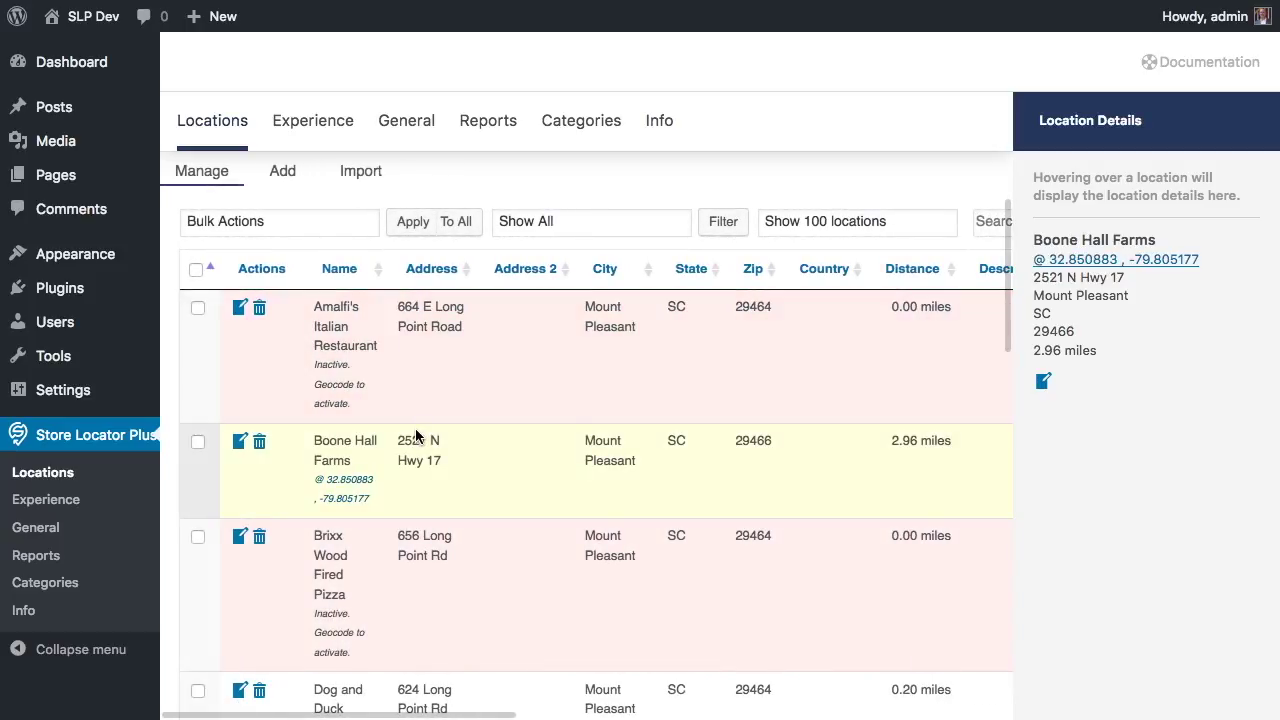
mouse_move(944, 626)
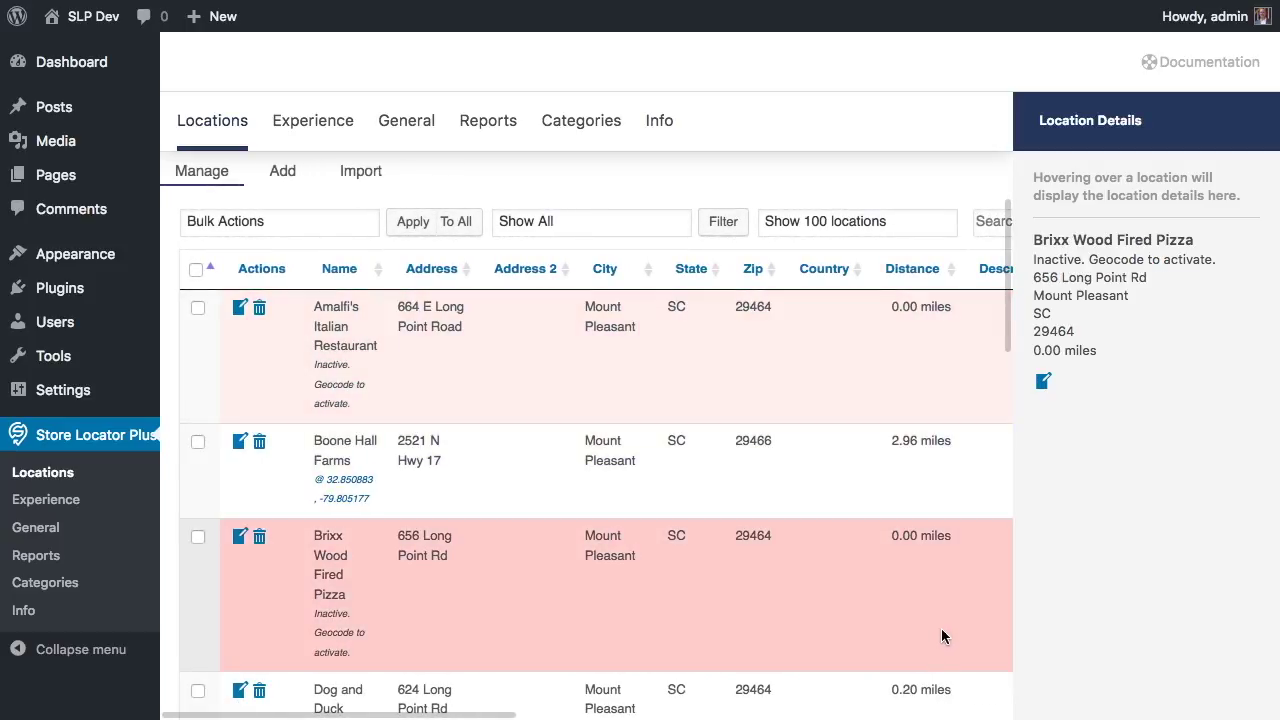
mouse_move(353, 505)
Check that General > Schedule still shows Hourly for the Geocoding Interval
click(430, 123)
click(555, 176)
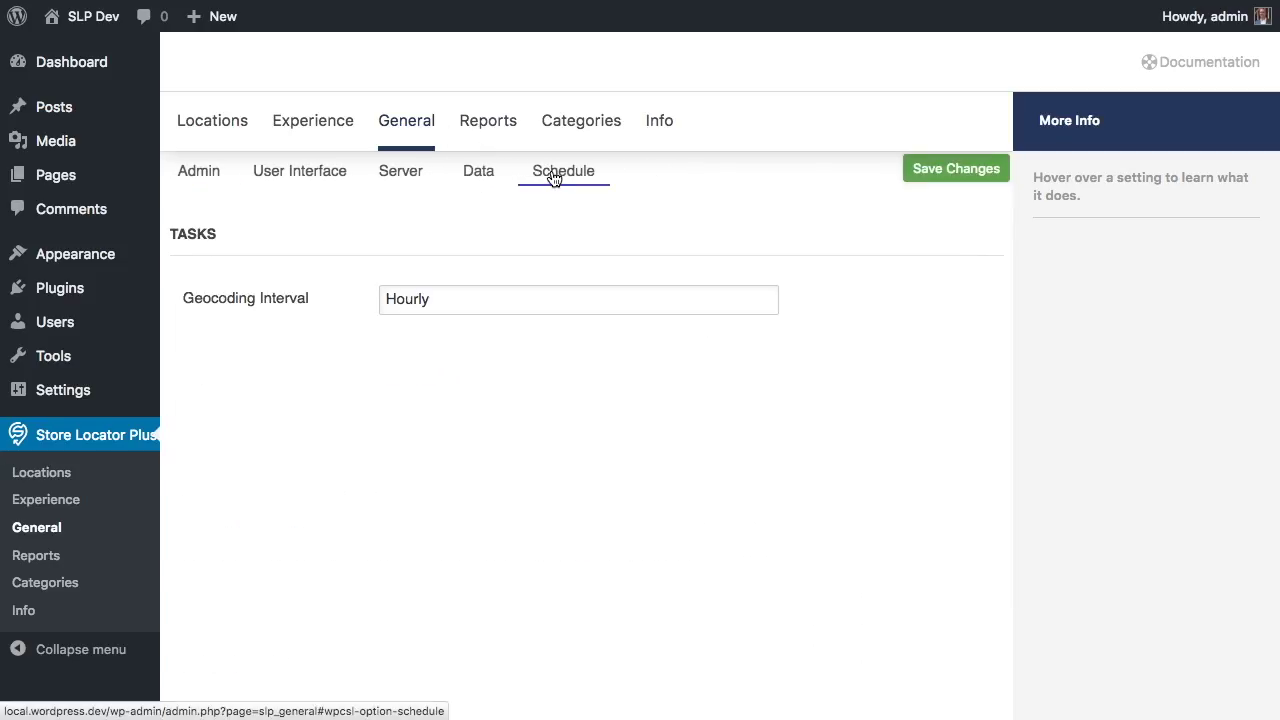
click(537, 302)
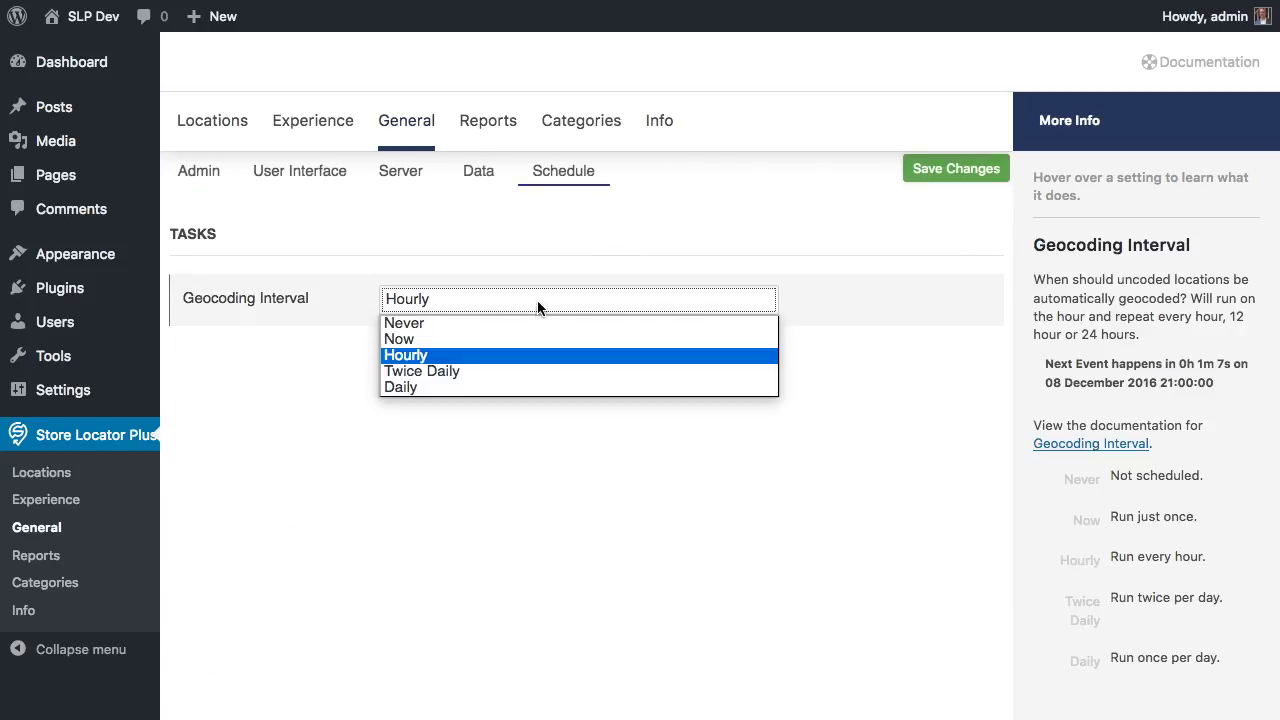
click(636, 262)
click(531, 298)
click(680, 201)
View the Info Schedule events with hourly slp_geocoding due at 21:00:00
click(659, 120)
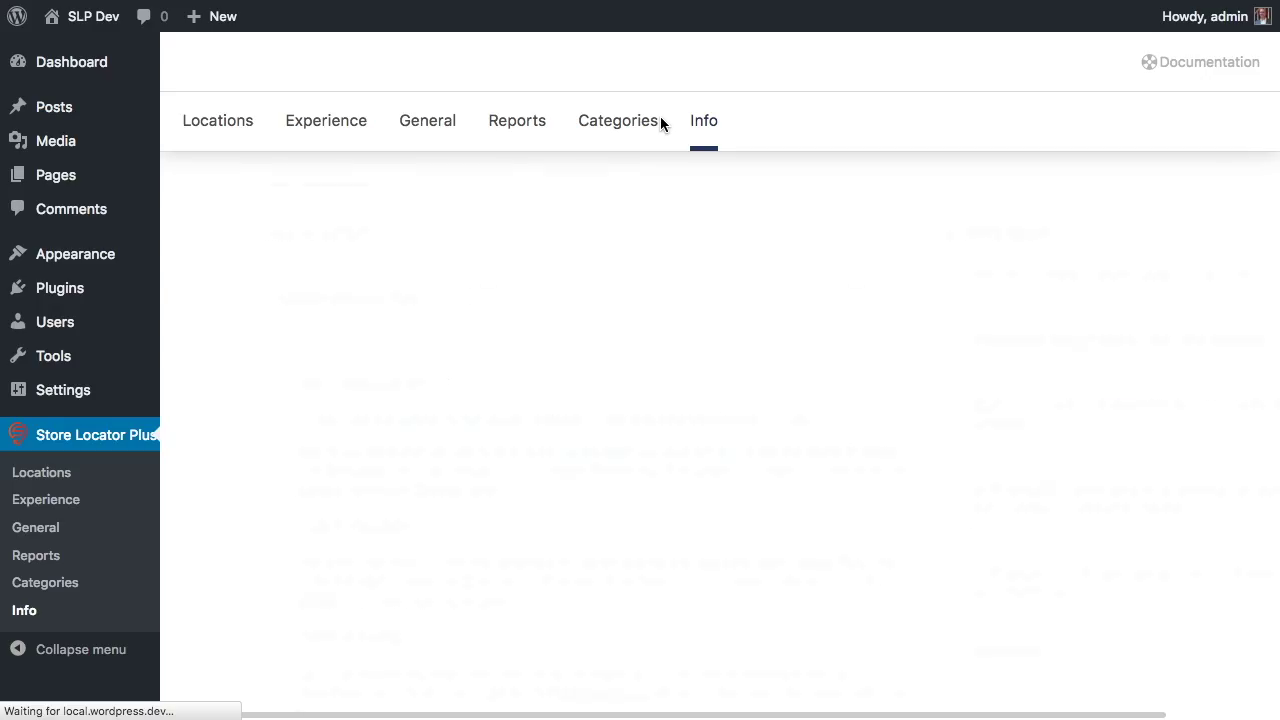
click(480, 173)
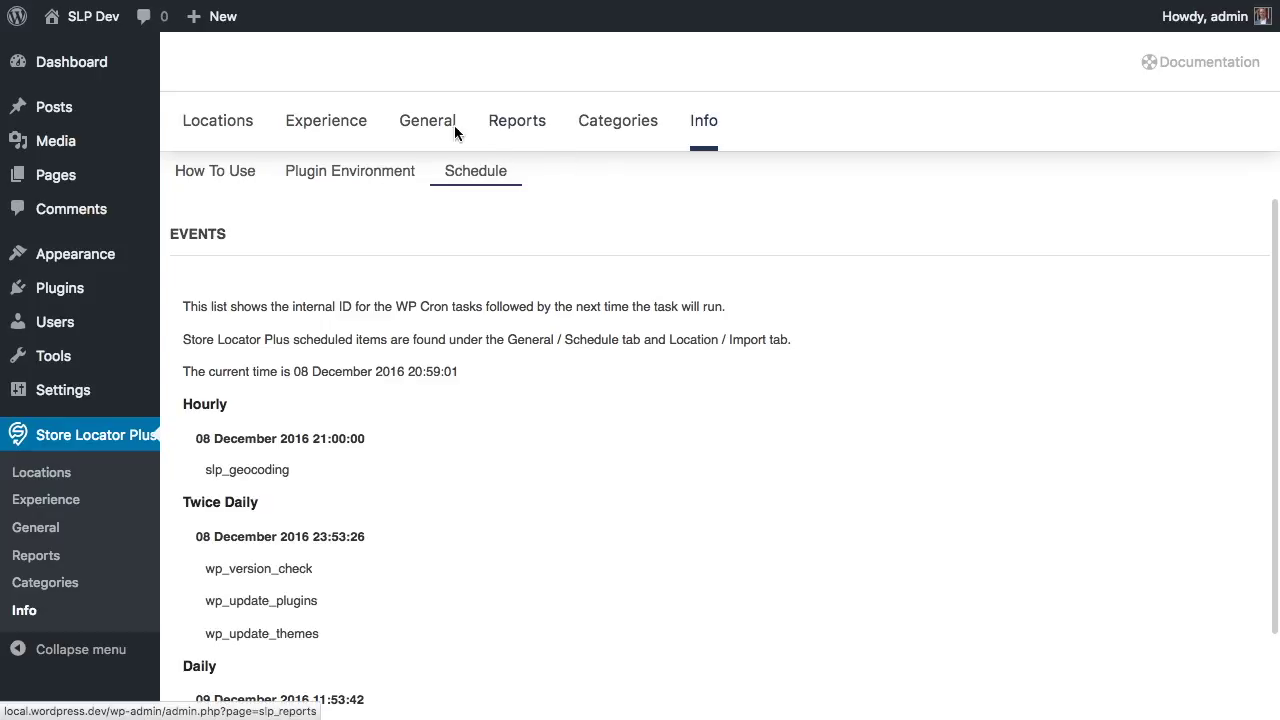
click(455, 130)
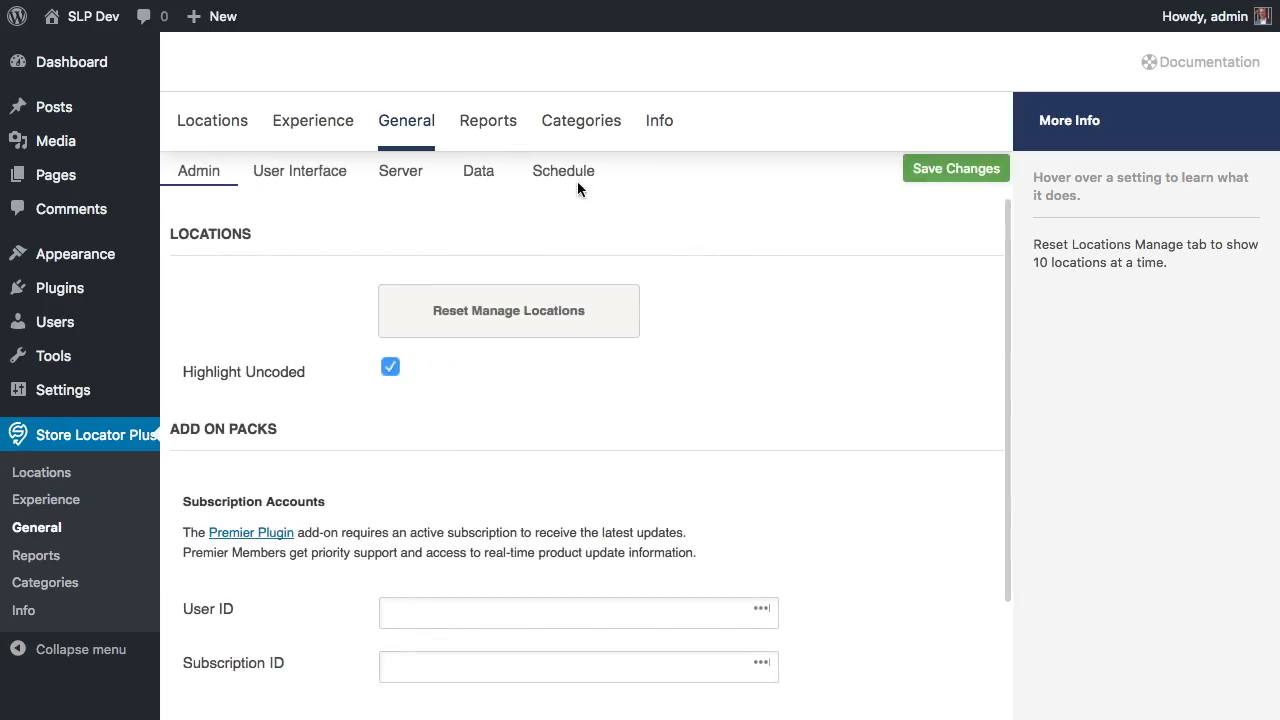
Set the Geocoding Interval to Never and save it
click(576, 183)
click(511, 303)
click(496, 302)
click(494, 302)
click(467, 322)
click(950, 170)
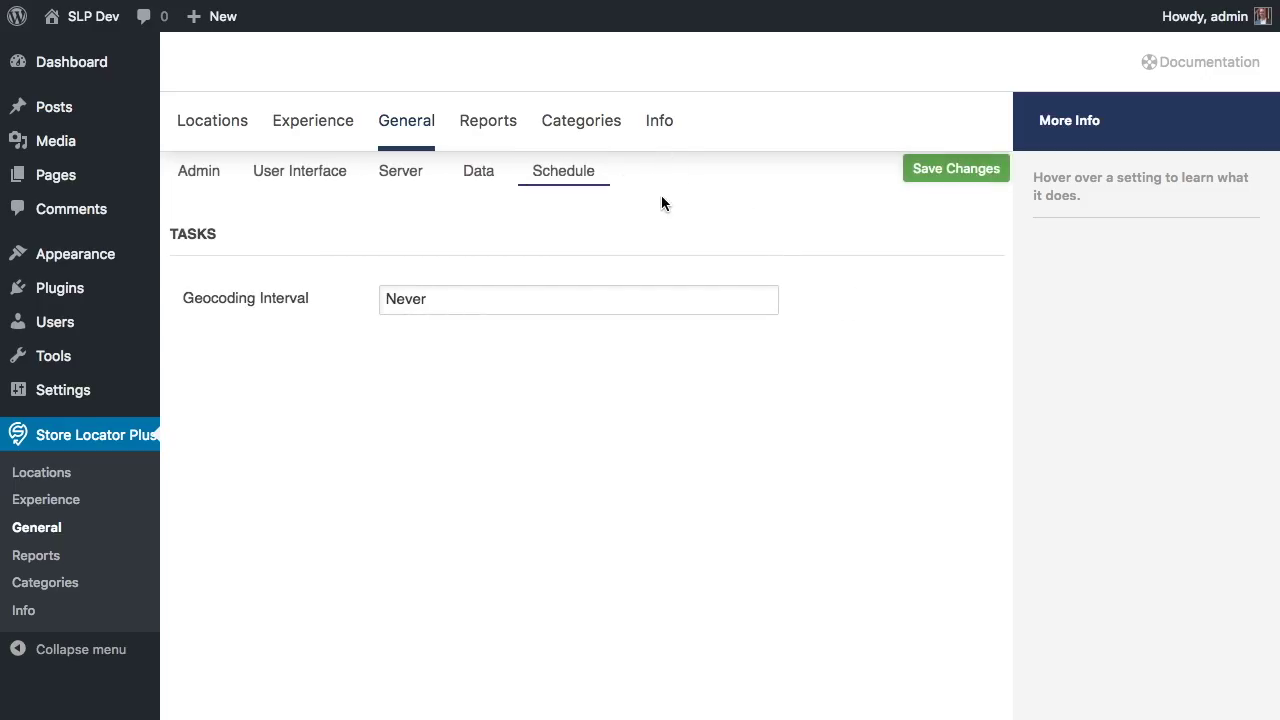
Confirm Info Schedule now lists only the Twice Daily and Daily WordPress events
click(655, 121)
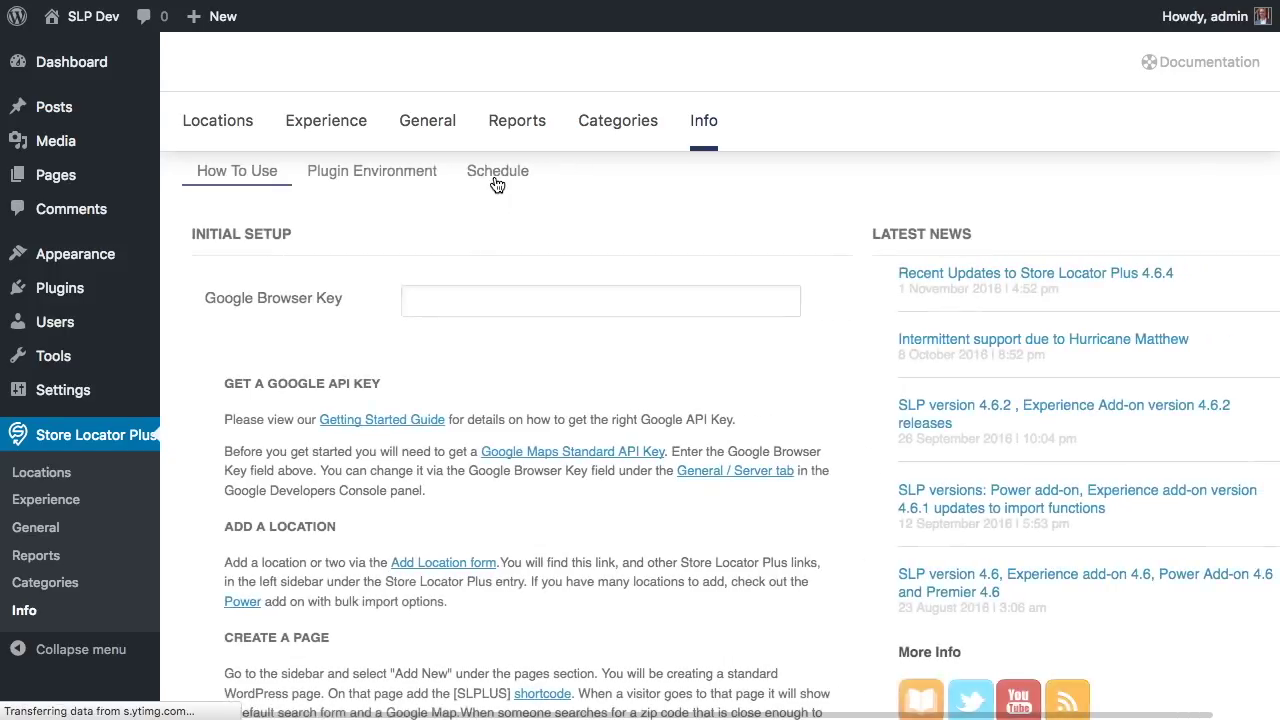
click(496, 180)
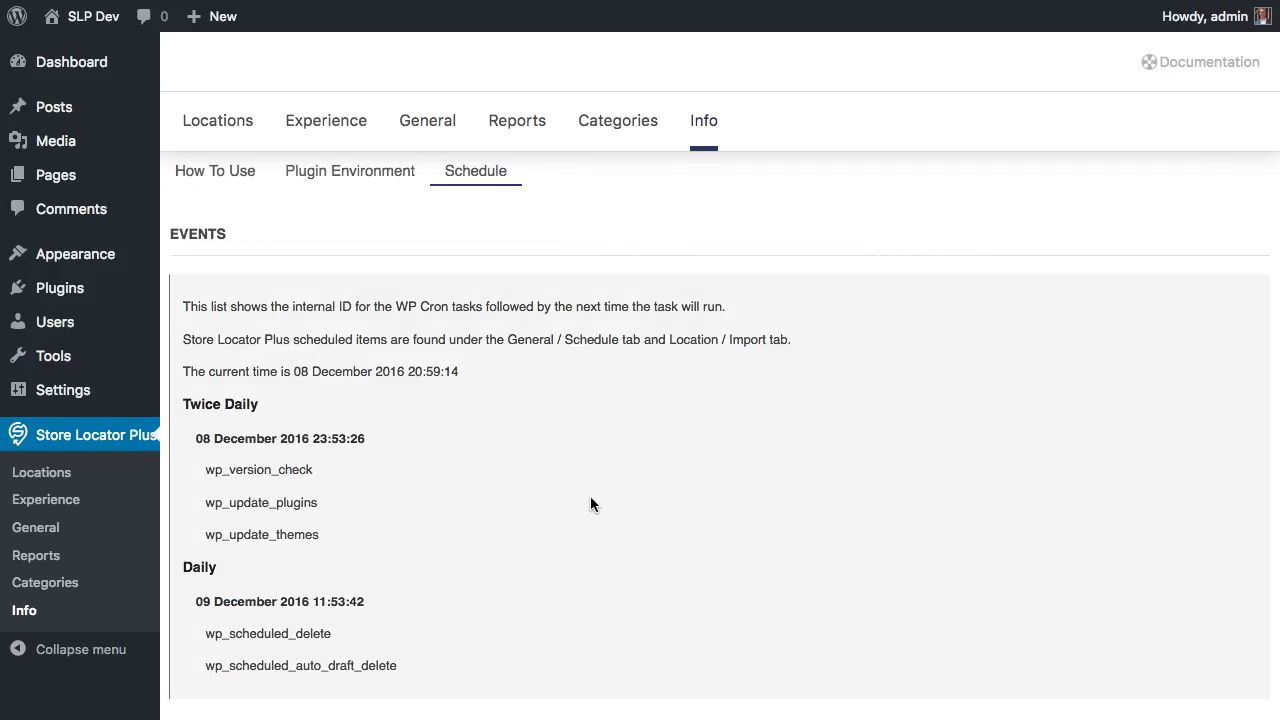
drag(457, 669, 312, 416)
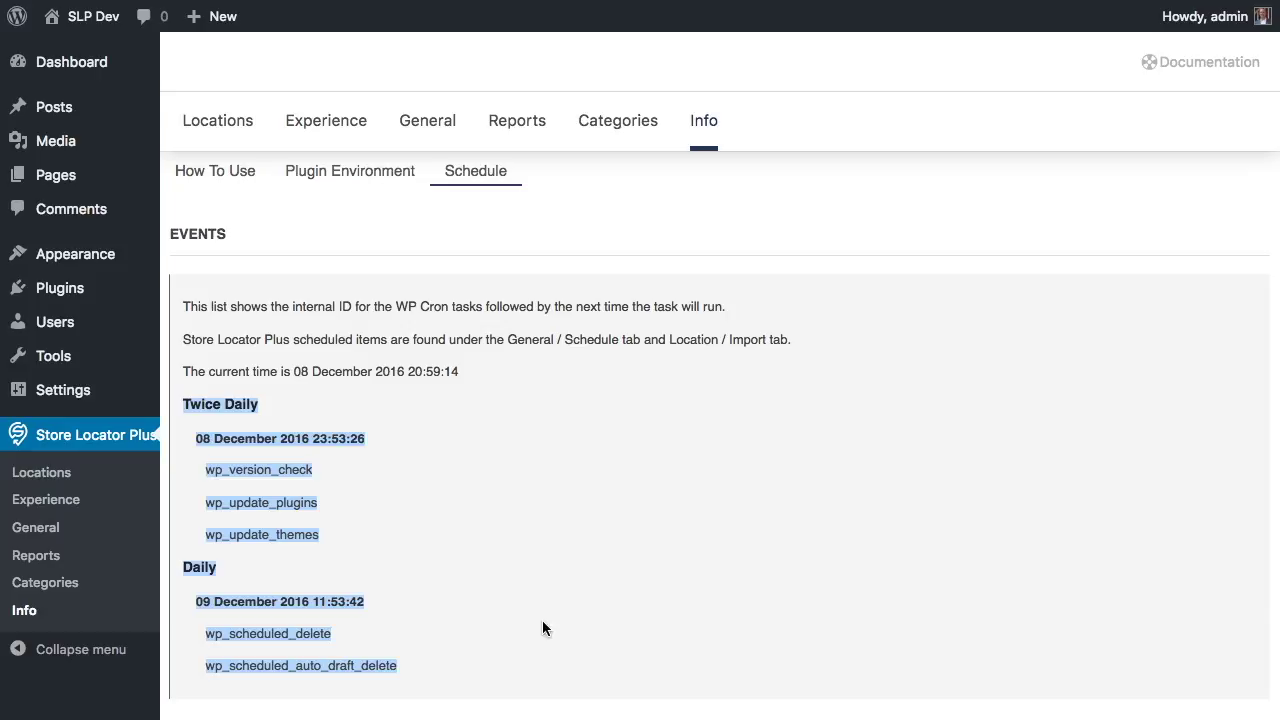